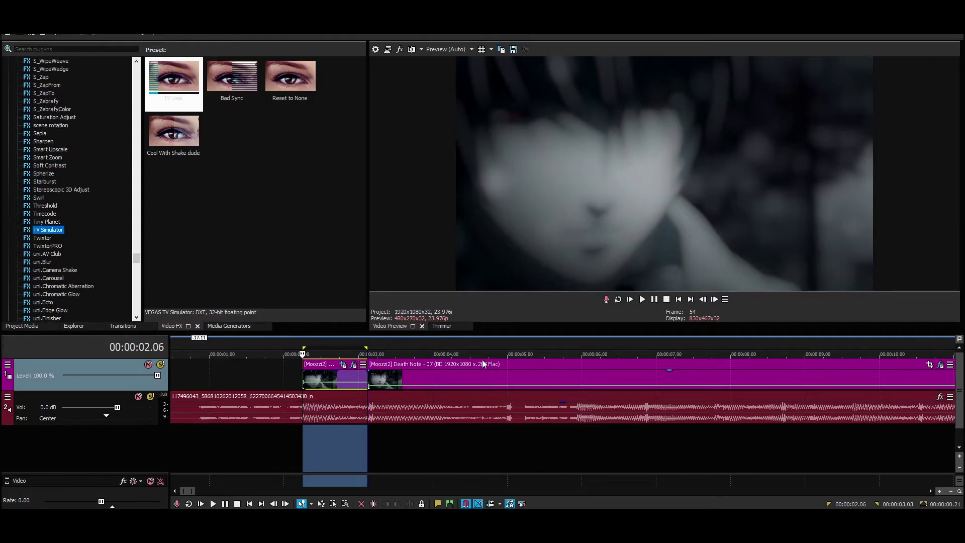
# - Preview the cut, then trim six frames off the start of the second clip
pyautogui.scroll(3, 401, 380)
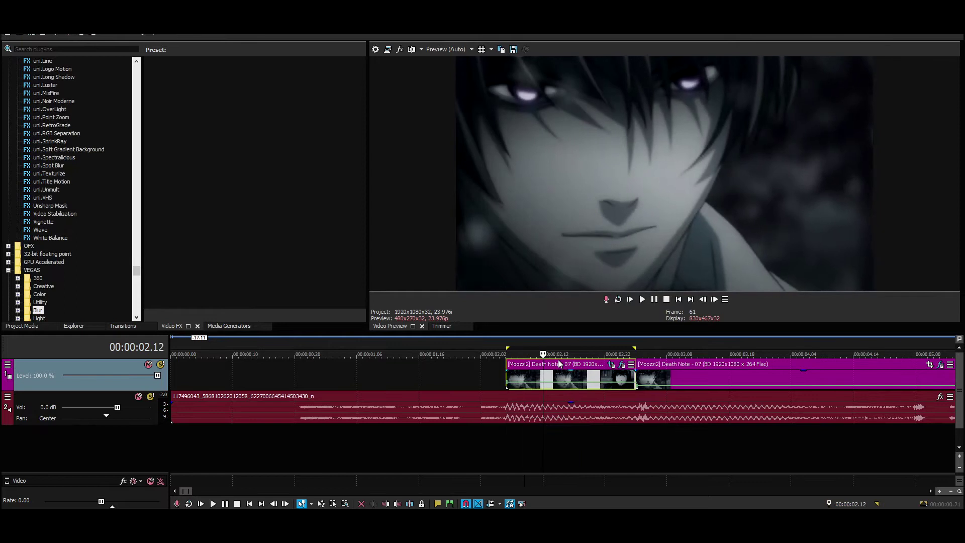
pyautogui.scroll(-3, 559, 363)
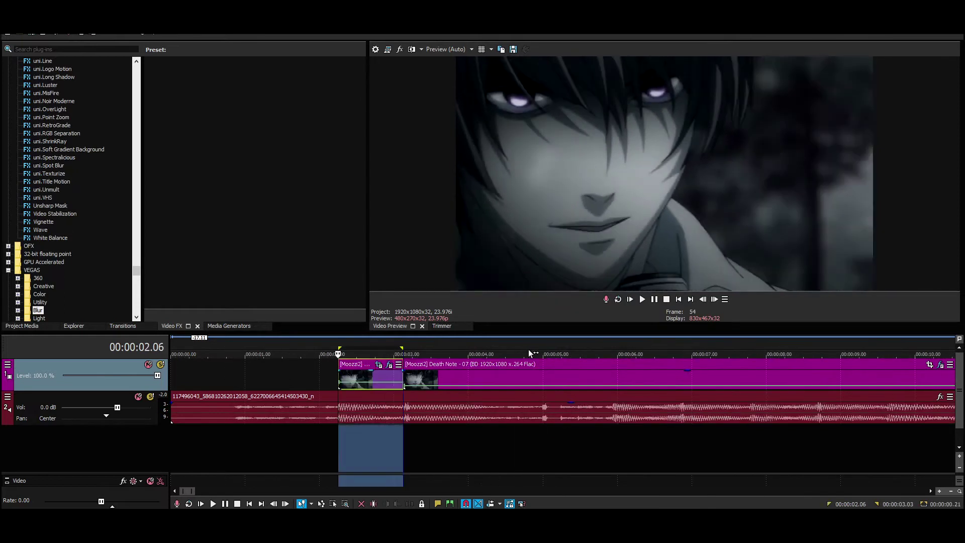
pyautogui.press('space')
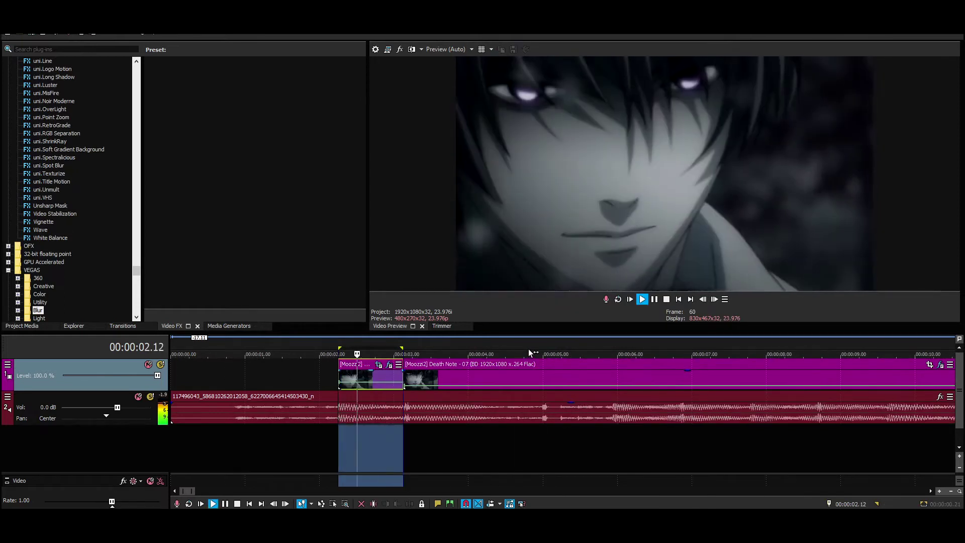
pyautogui.press('space')
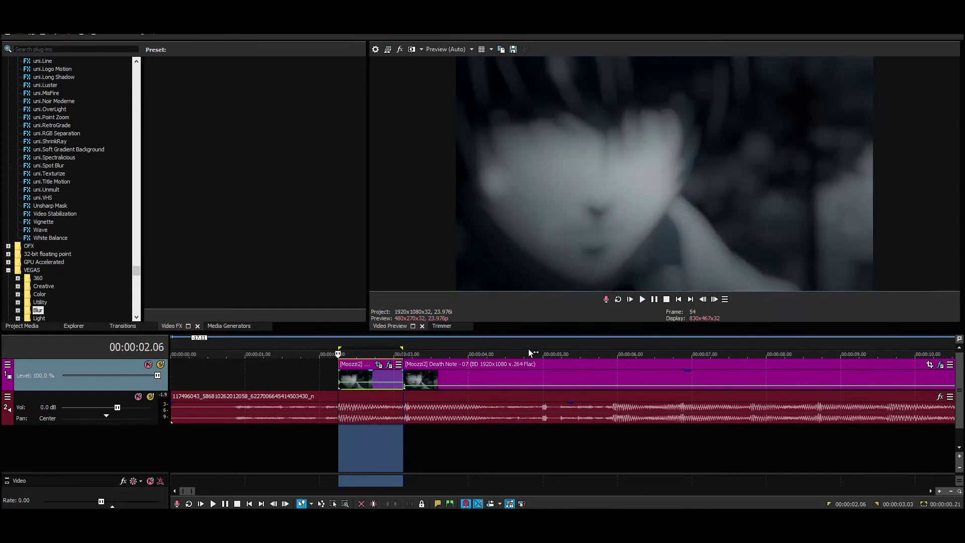
pyautogui.moveTo(405, 378)
pyautogui.mouseDown()
pyautogui.moveTo(591, 392)
pyautogui.moveTo(406, 381)
pyautogui.mouseUp()
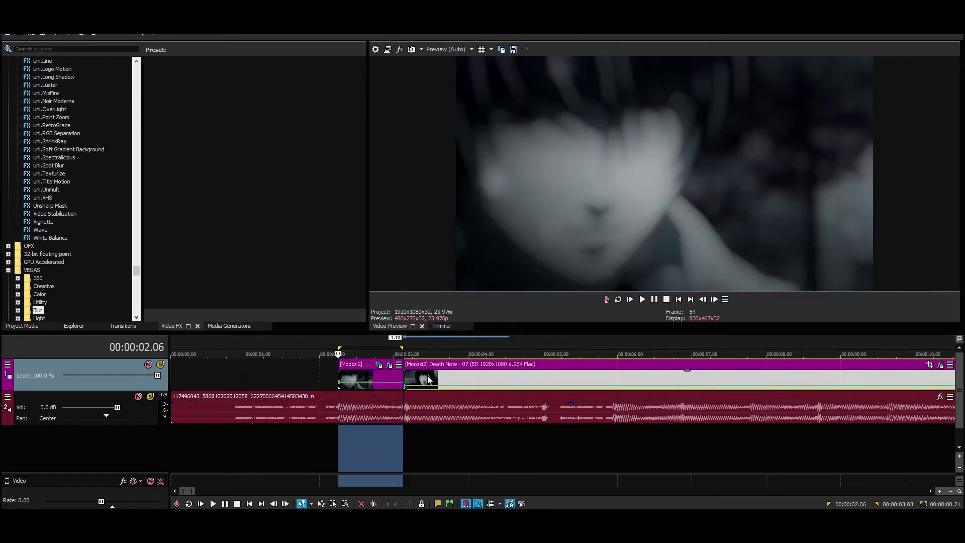
# - Split the second clip at 00:00:04.10 into two separate events
pyautogui.click(414, 378)
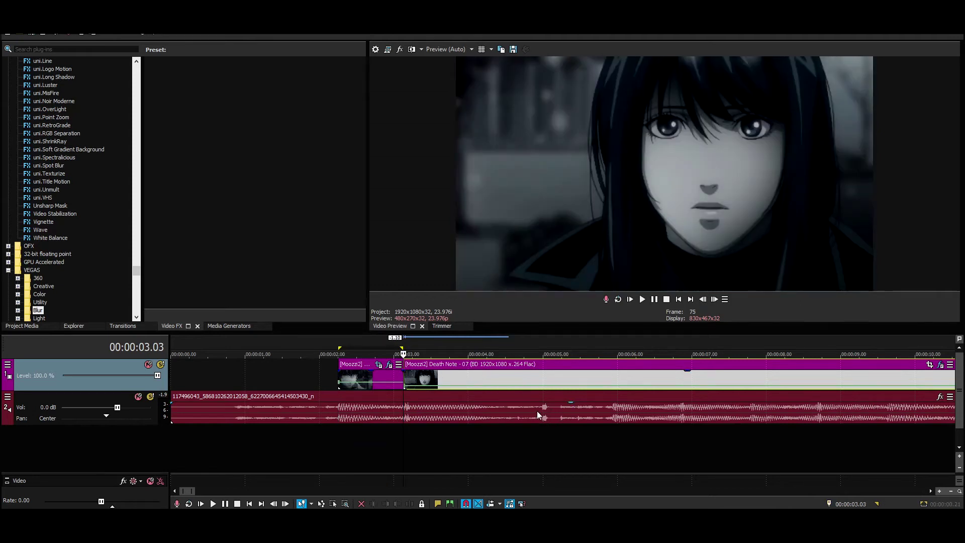
pyautogui.click(526, 381)
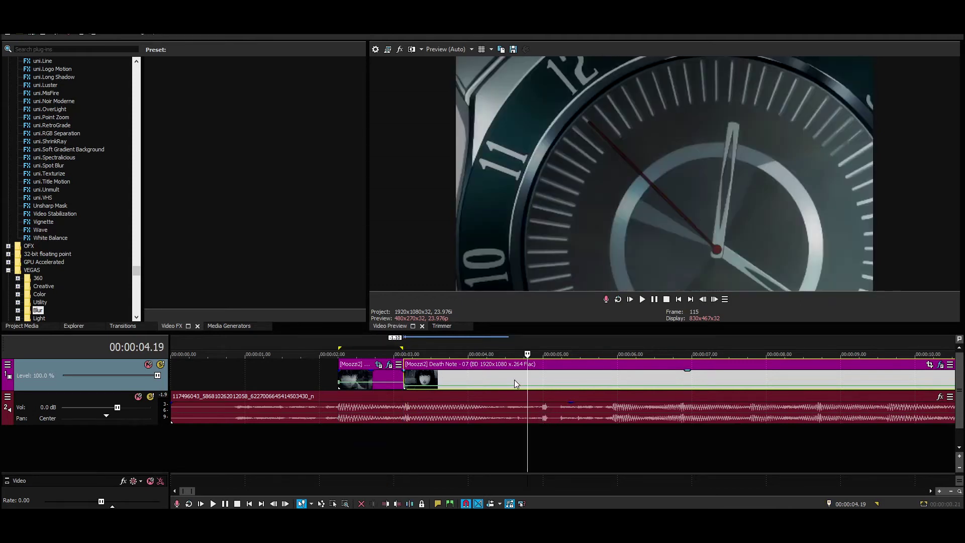
pyautogui.click(514, 379)
pyautogui.click(499, 378)
pyautogui.press('s')
pyautogui.click(456, 380)
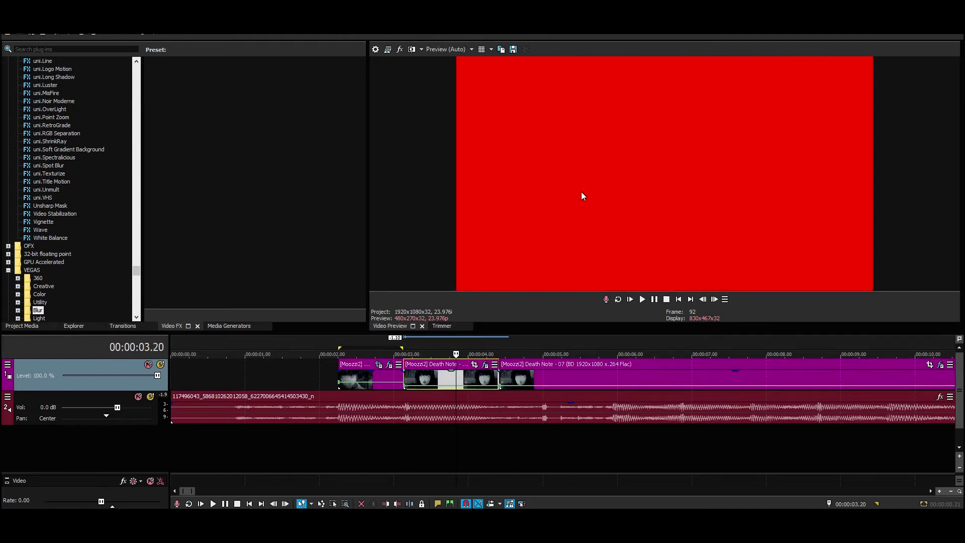
pyautogui.rightClick(439, 386)
# - Add a Velocity envelope to the middle clip and loop playback over it (03.03–04.10)
pyautogui.click(427, 378)
pyautogui.rightClick(428, 381)
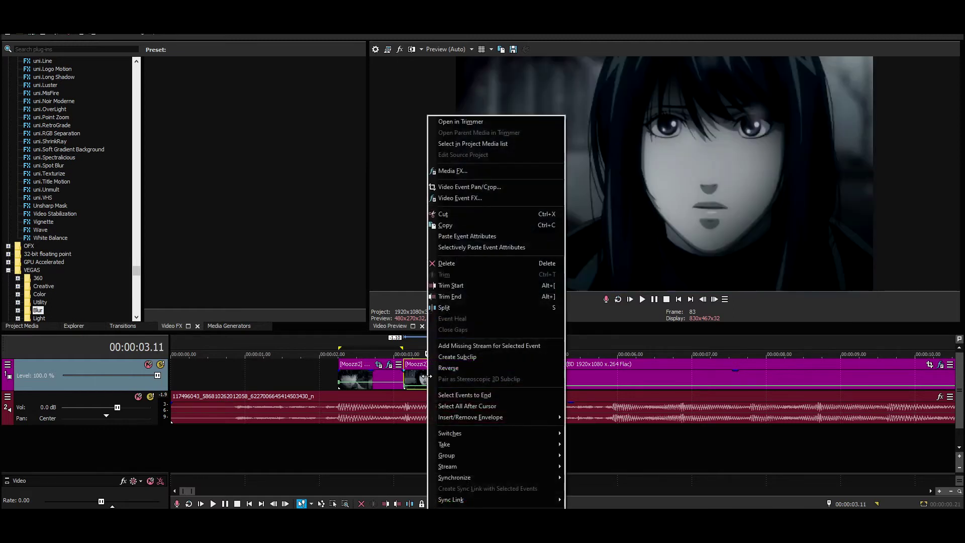
pyautogui.moveTo(520, 421)
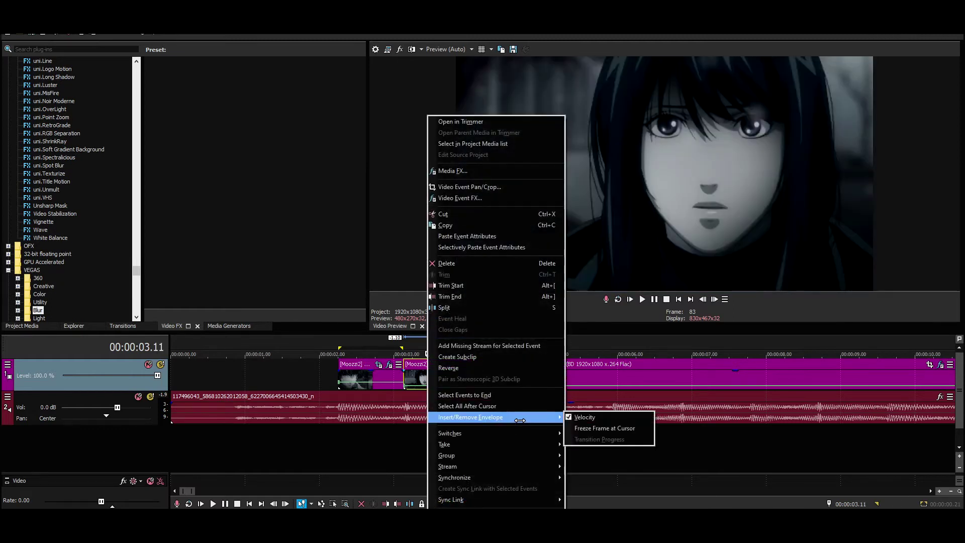
pyautogui.click(585, 417)
pyautogui.rightClick(451, 384)
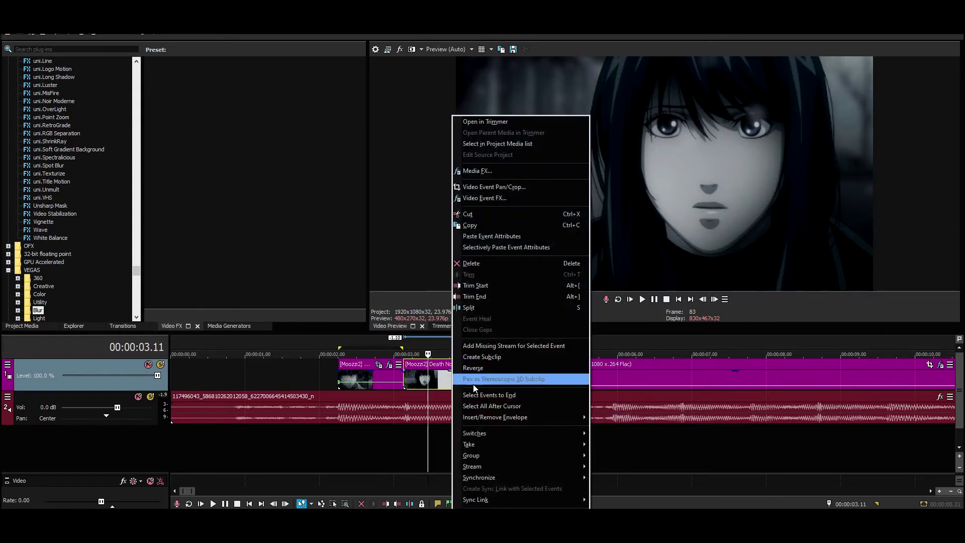
pyautogui.moveTo(560, 418)
pyautogui.click(610, 426)
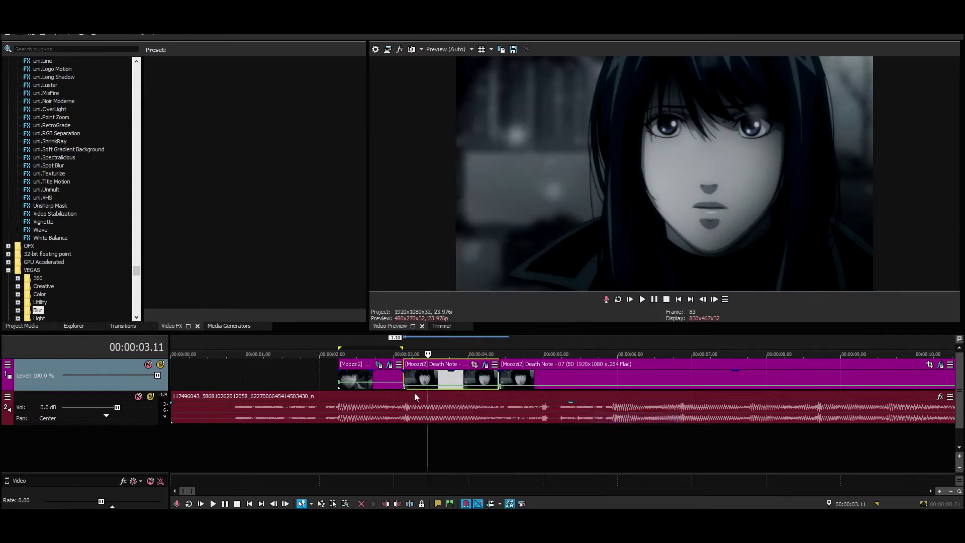
pyautogui.moveTo(406, 390)
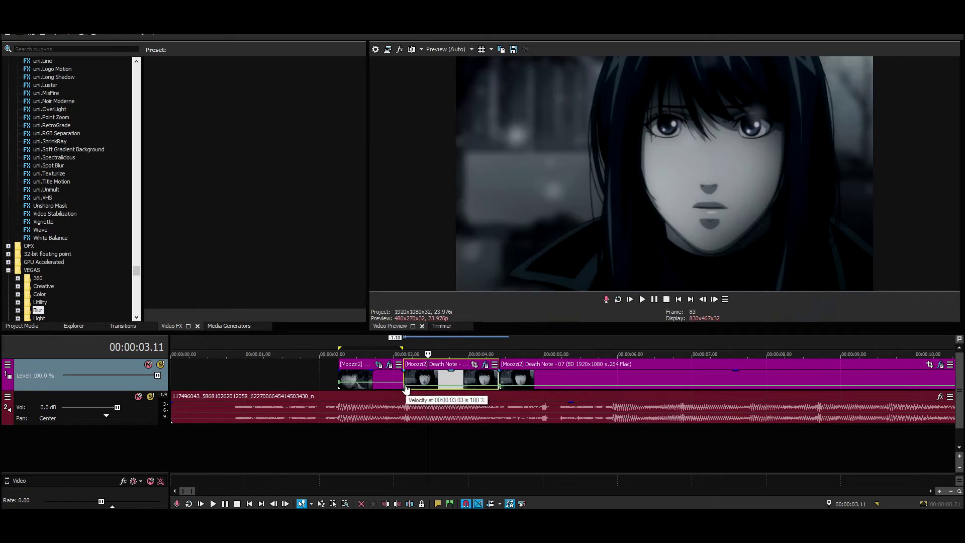
pyautogui.rightClick(406, 389)
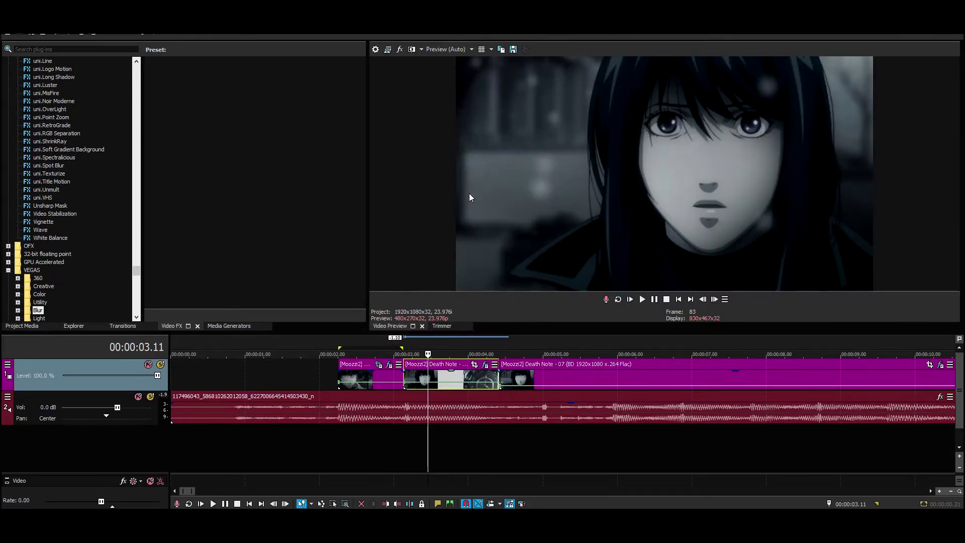
pyautogui.doubleClick(439, 377)
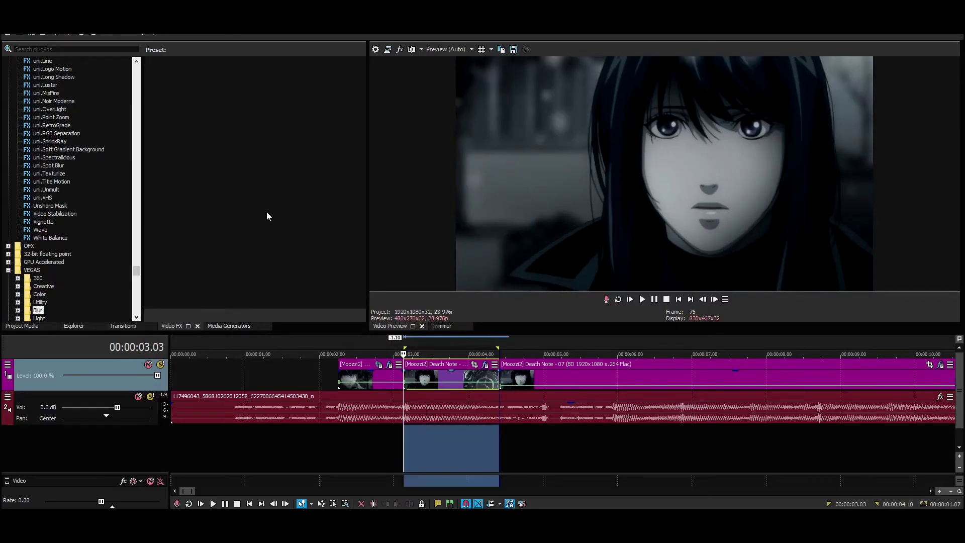
# - Apply TwixtorPRO's Main Twix preset to the middle Death Note clip, giving Speed % 200
pyautogui.scroll(10, 70, 160)
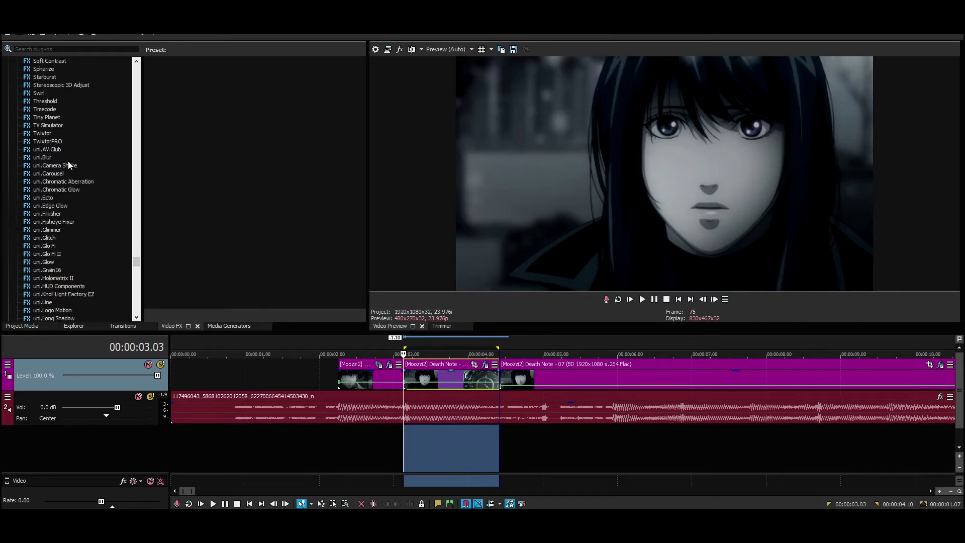
pyautogui.scroll(6, 68, 162)
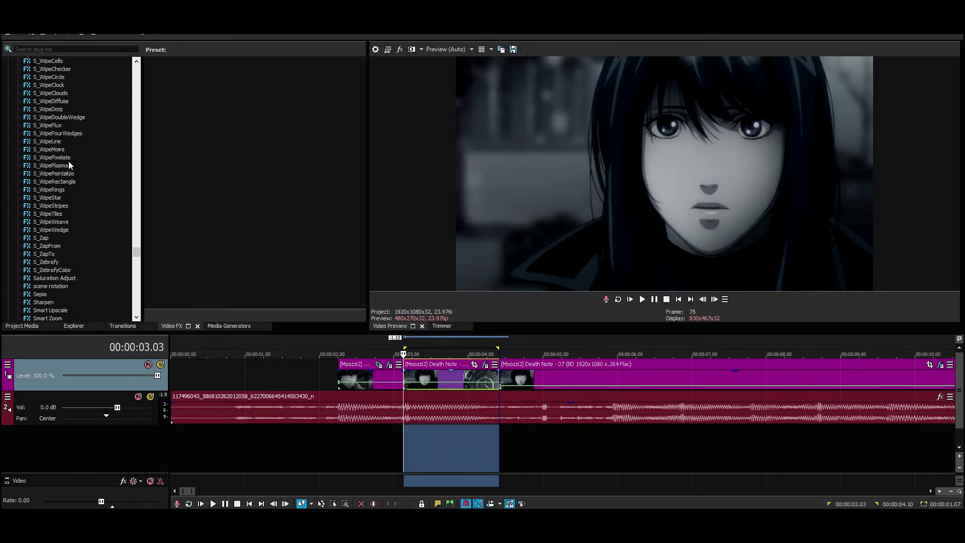
pyautogui.scroll(-7, 68, 161)
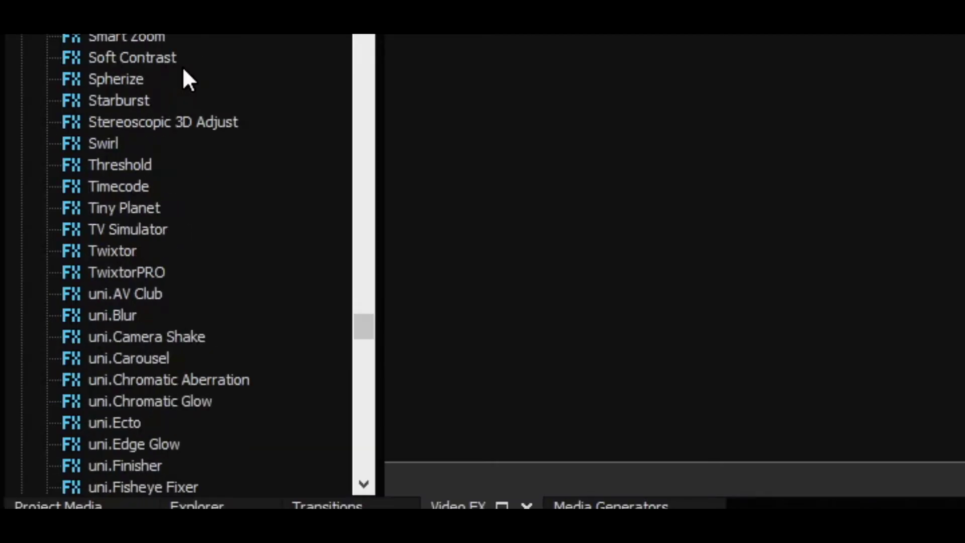
pyautogui.scroll(-2, 69, 161)
pyautogui.scroll(3, 183, 70)
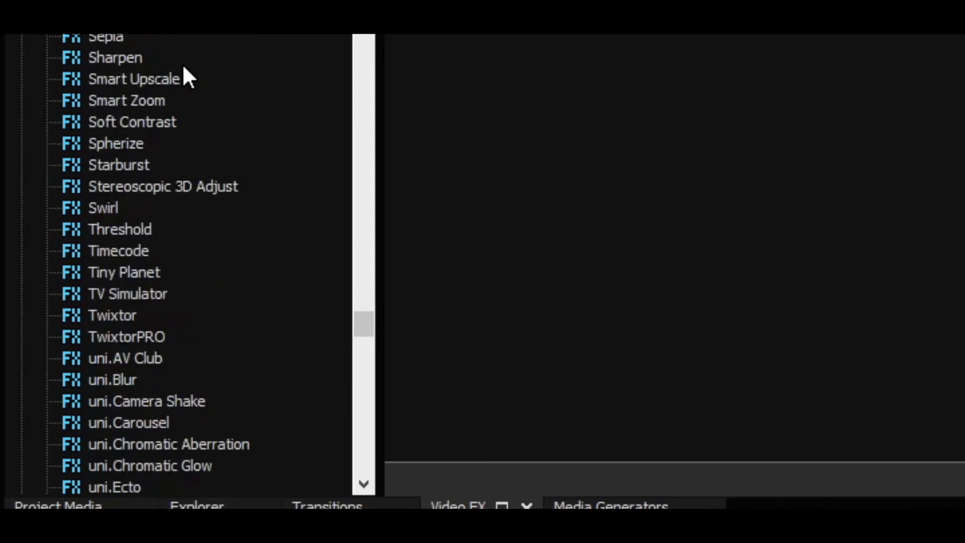
pyautogui.scroll(15, 183, 70)
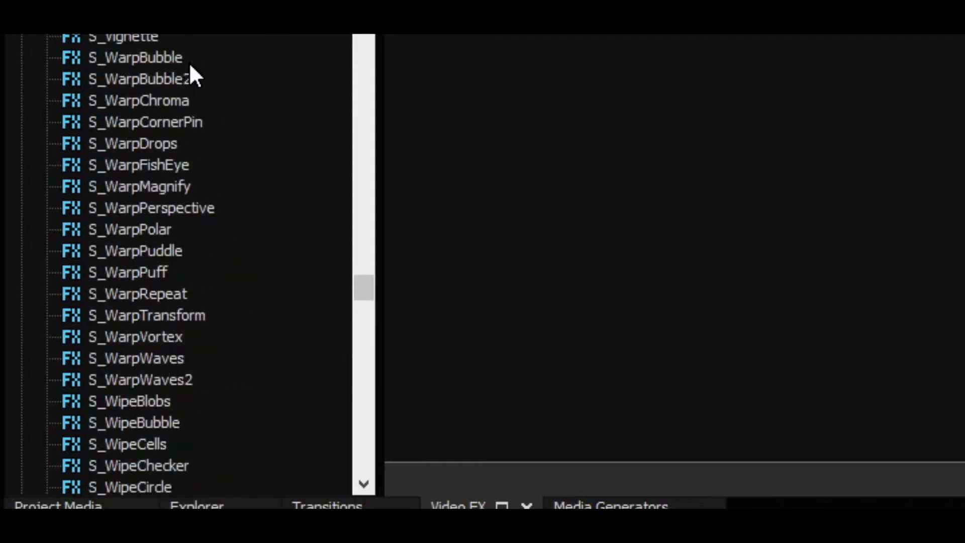
pyautogui.scroll(-15, 191, 71)
pyautogui.click(129, 335)
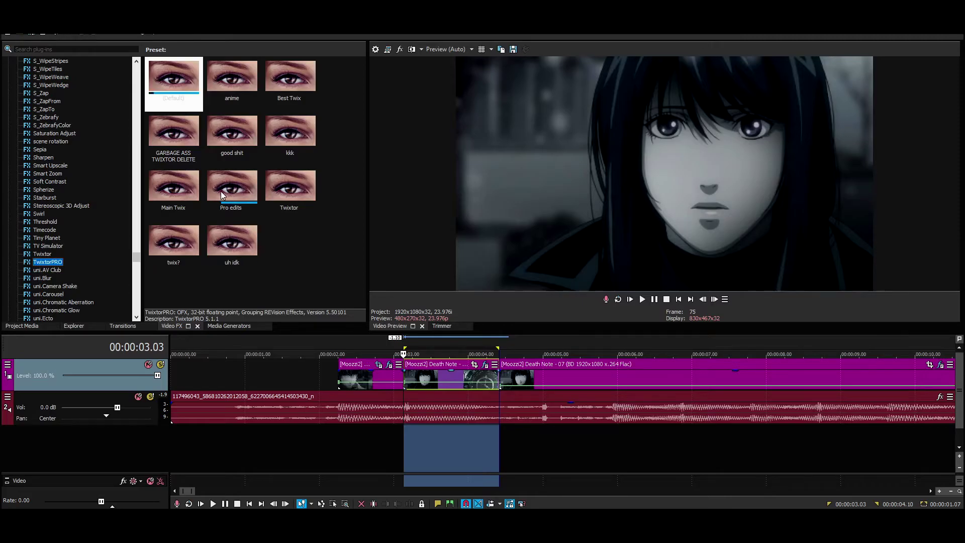
pyautogui.moveTo(168, 187); pyautogui.dragTo(432, 377)
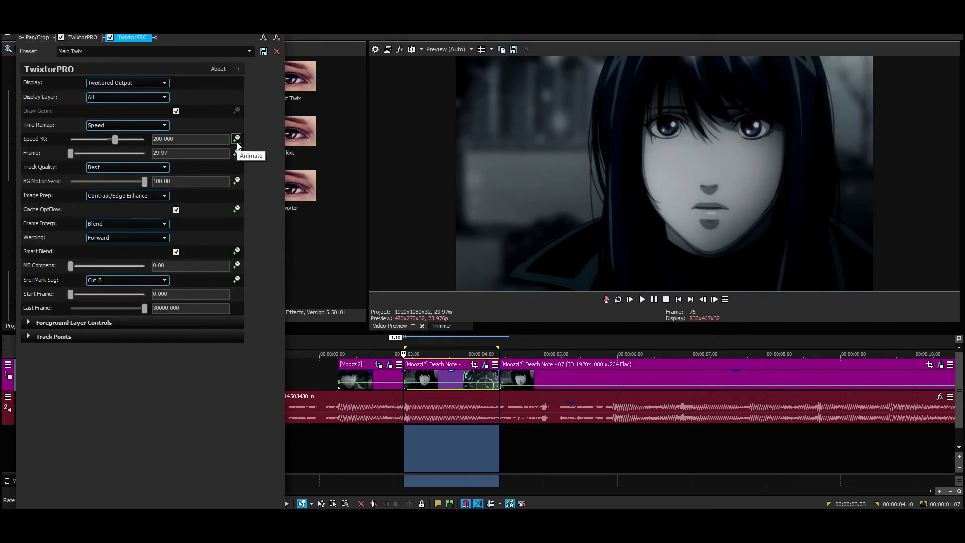
# - Remove the duplicate TwixtorPRO, enable keyframing on Speed %, and preview the clip
pyautogui.click(92, 39)
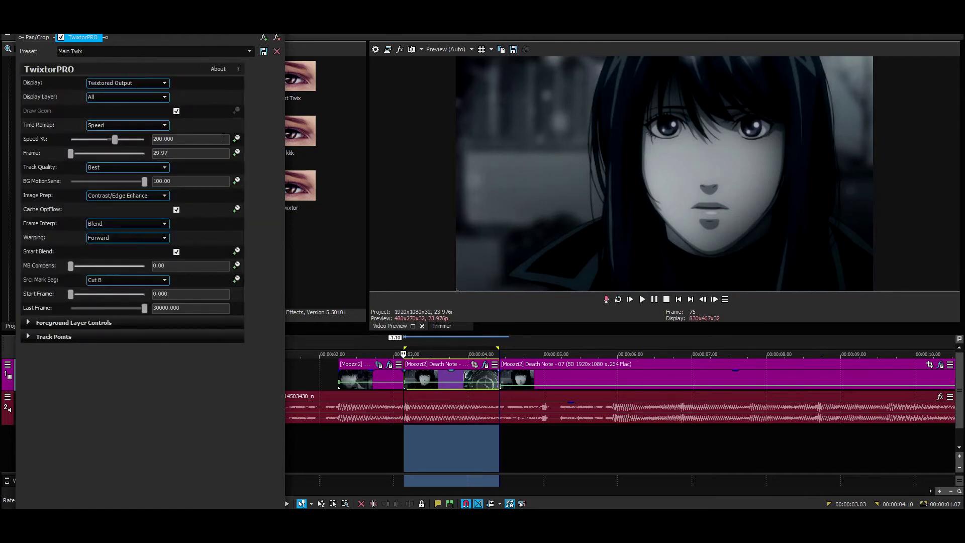
pyautogui.click(236, 140)
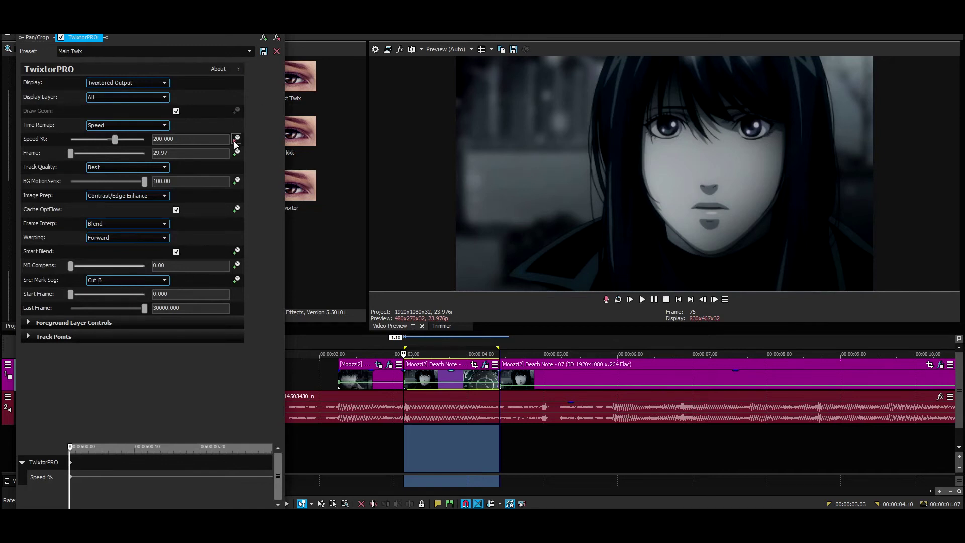
pyautogui.click(35, 473)
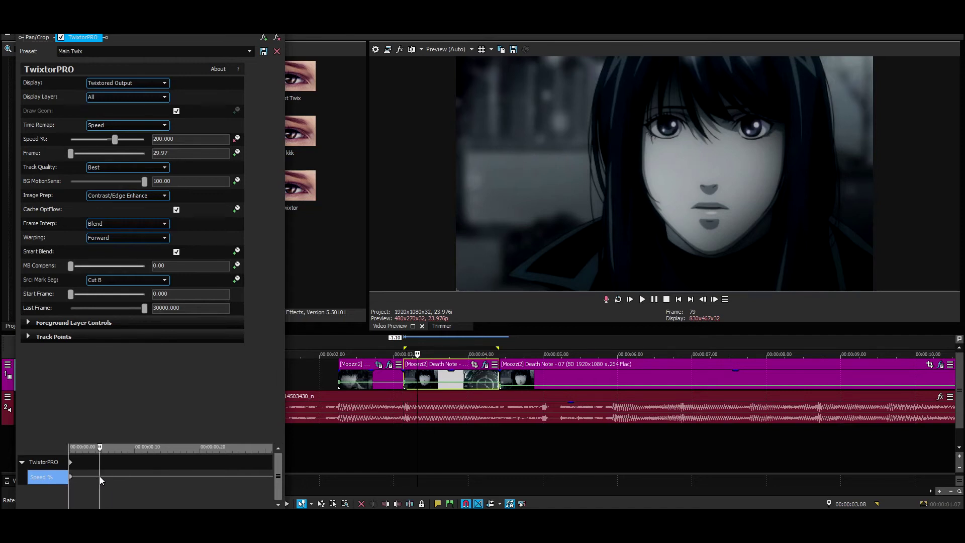
pyautogui.press('space')
pyautogui.click(69, 459)
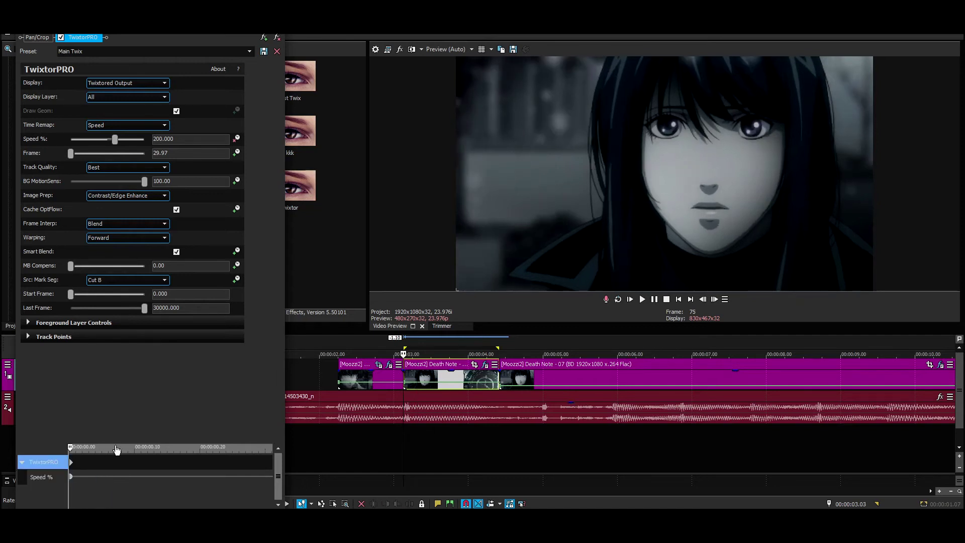
pyautogui.press('space')
# - Add a second Speed % keyframe five frames in, at 00:00:00.05
pyautogui.click(715, 301)
pyautogui.click(715, 302)
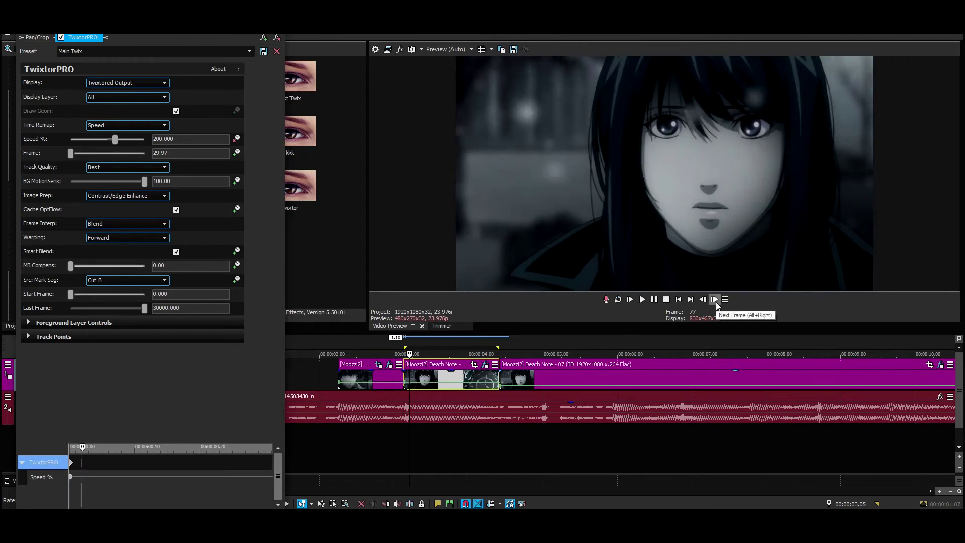
pyautogui.click(716, 302)
pyautogui.click(716, 302)
pyautogui.click(714, 302)
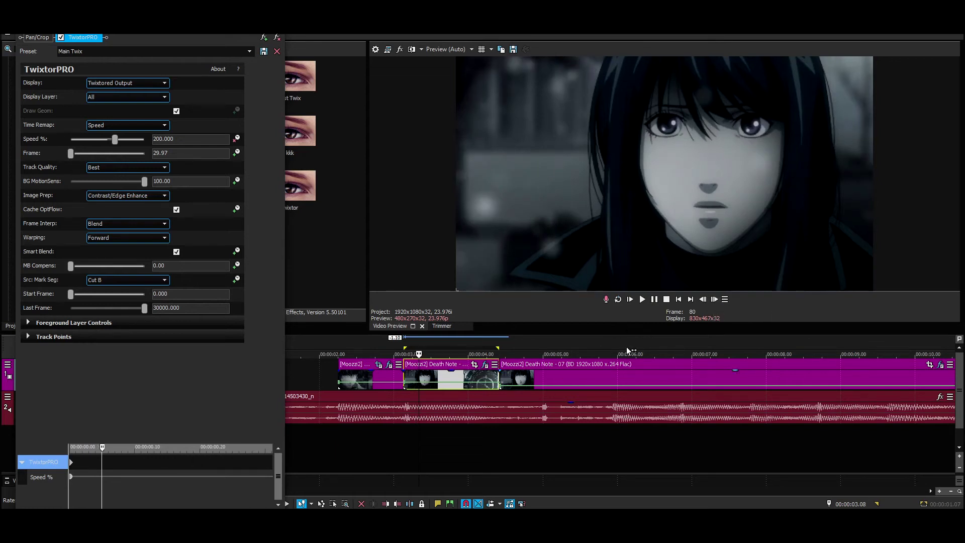
pyautogui.doubleClick(104, 474)
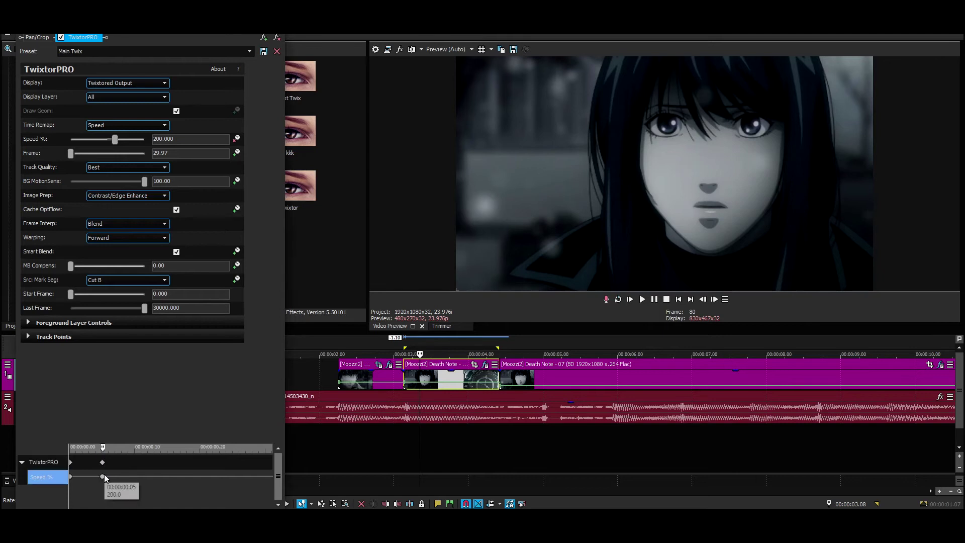
pyautogui.doubleClick(103, 475)
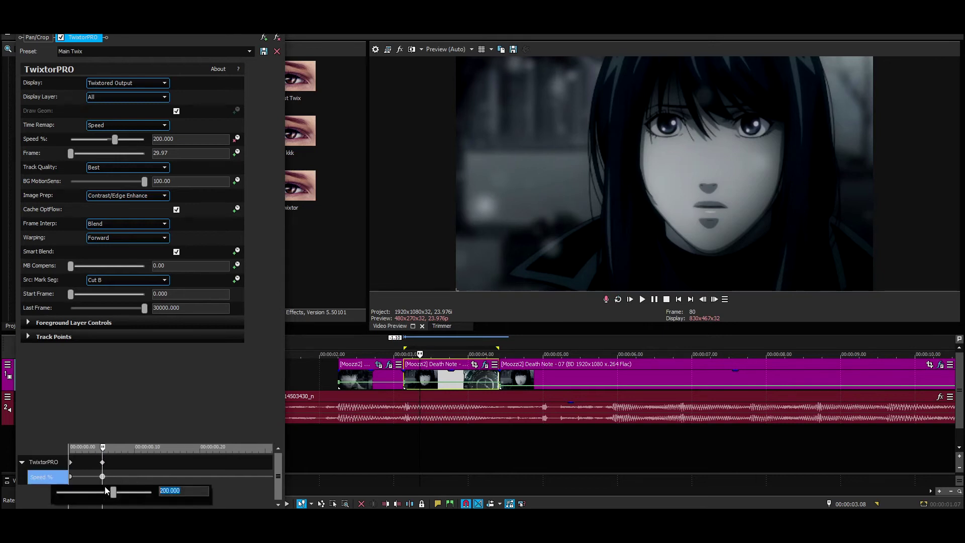
pyautogui.press('BackSpace')
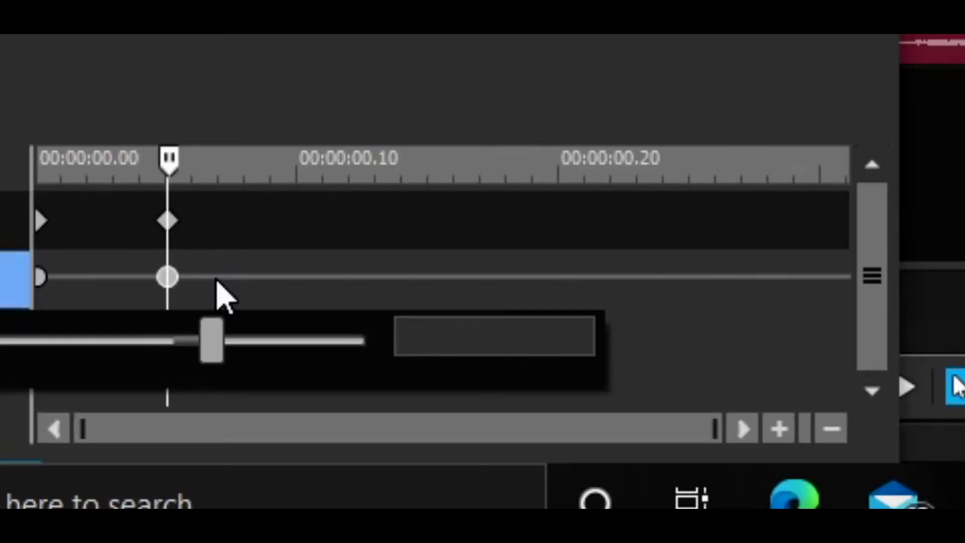
pyautogui.press('Return')
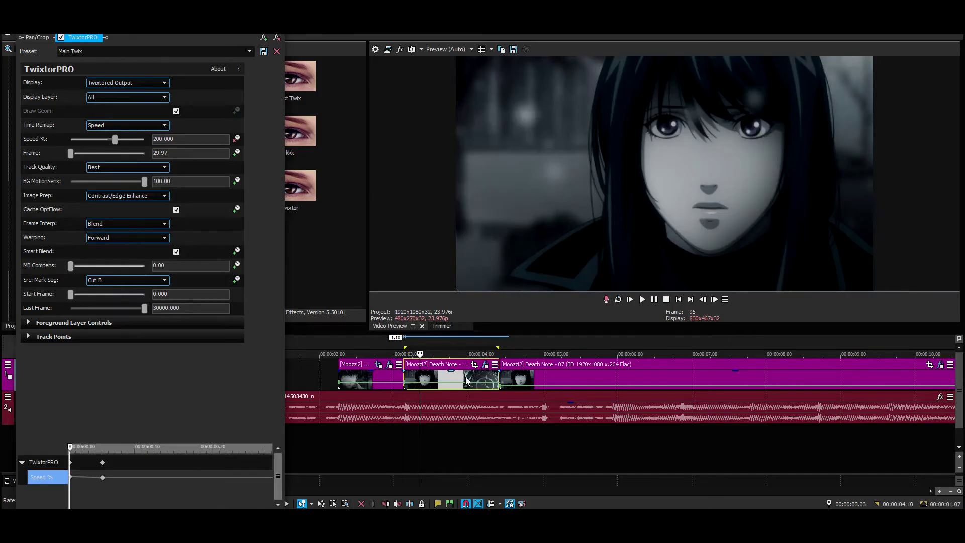
# - Select the middle clip's range and play it back to preview the speed ramp
pyautogui.doubleClick(466, 376)
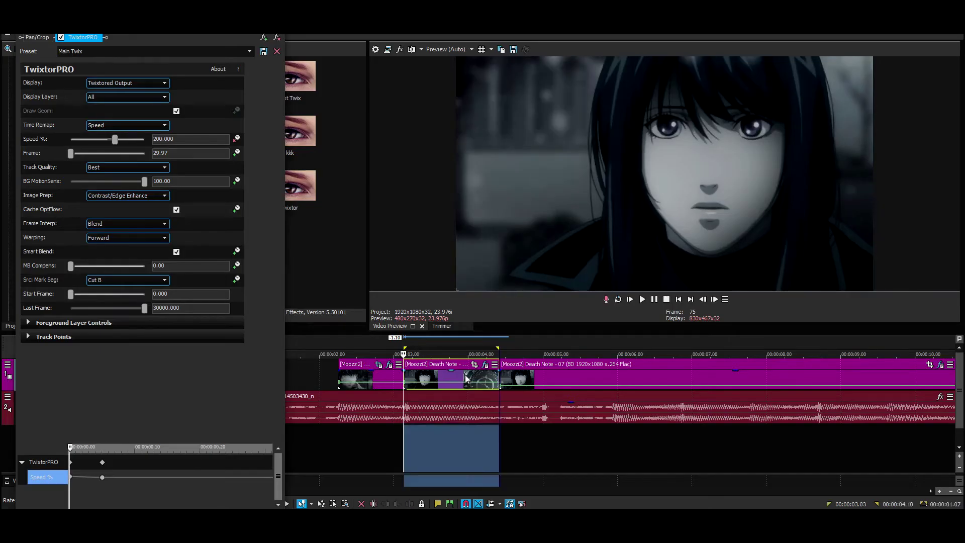
pyautogui.press('space')
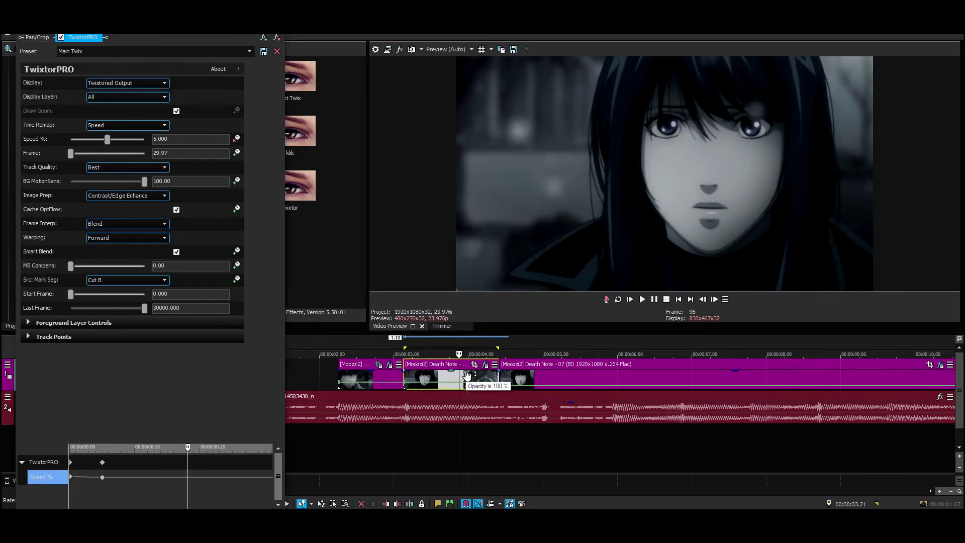
pyautogui.press('space')
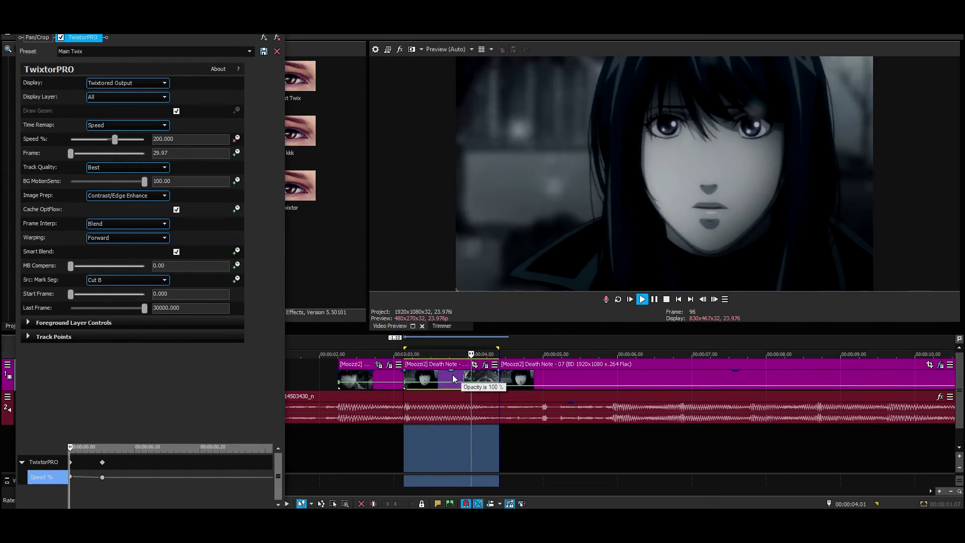
pyautogui.press('space')
# - Change the first Speed % keyframe from 200 to 300 and leave the TwixtorPRO settings
pyautogui.click(45, 461)
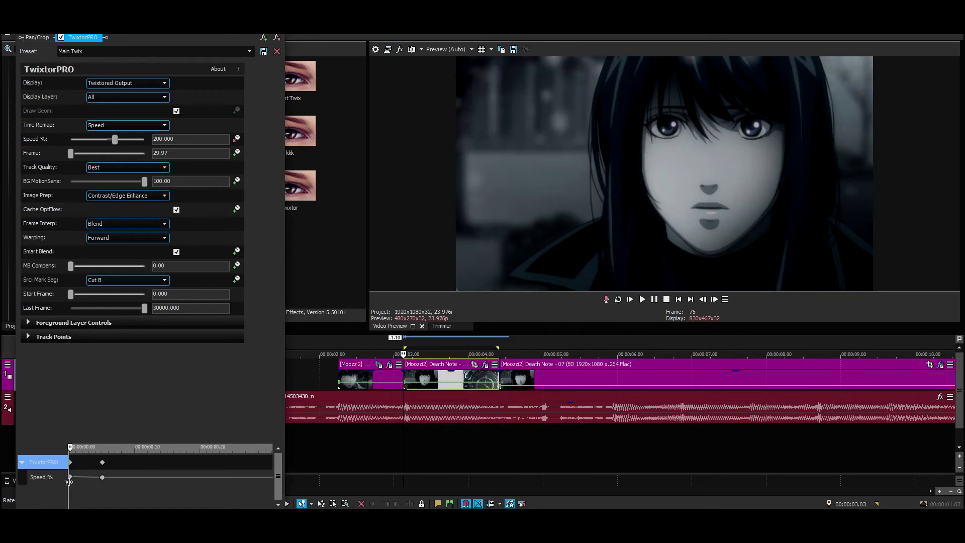
pyautogui.doubleClick(70, 476)
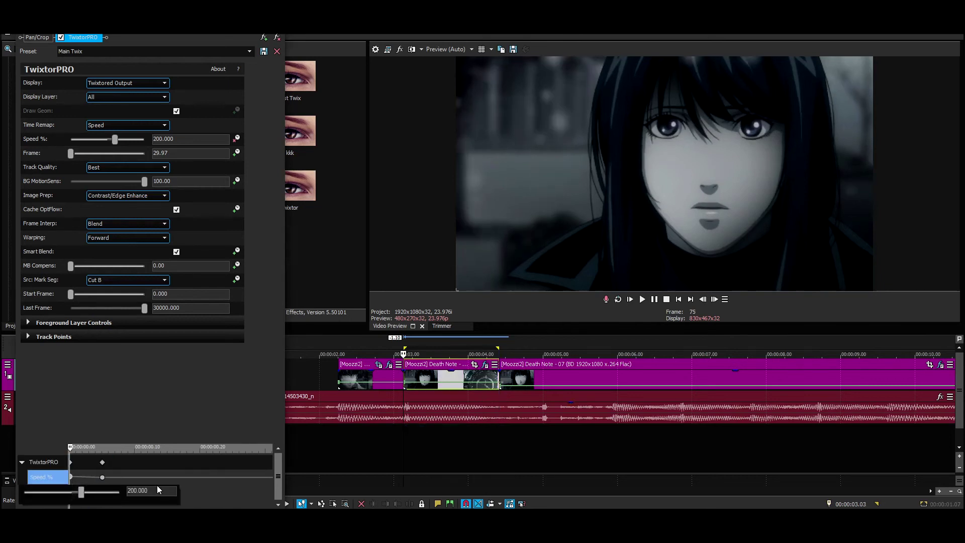
pyautogui.press('BackSpace')
pyautogui.press('Return')
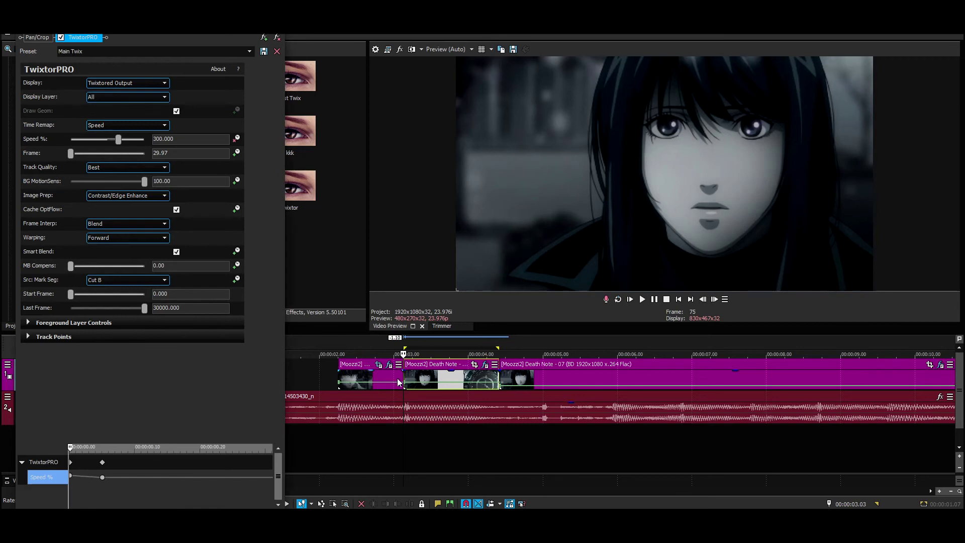
pyautogui.doubleClick(440, 372)
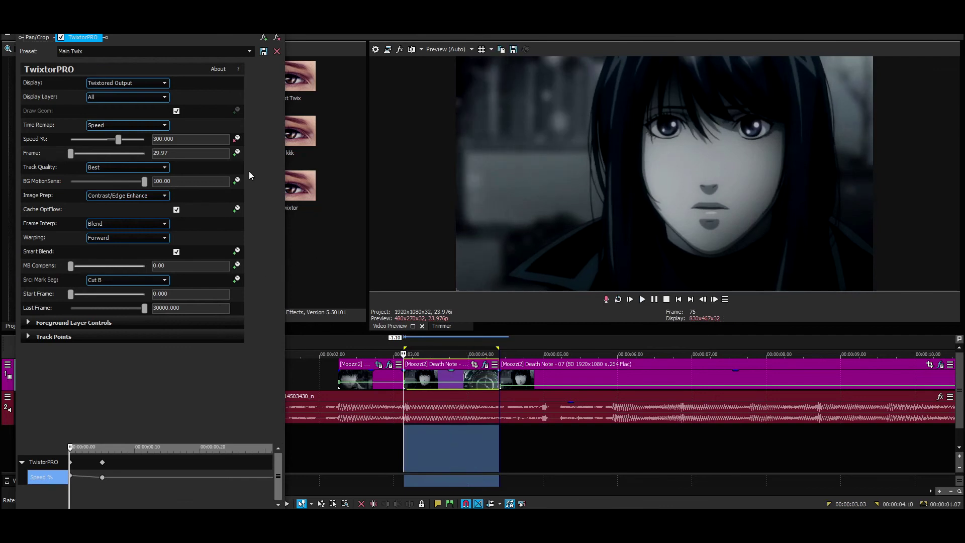
pyautogui.click(275, 38)
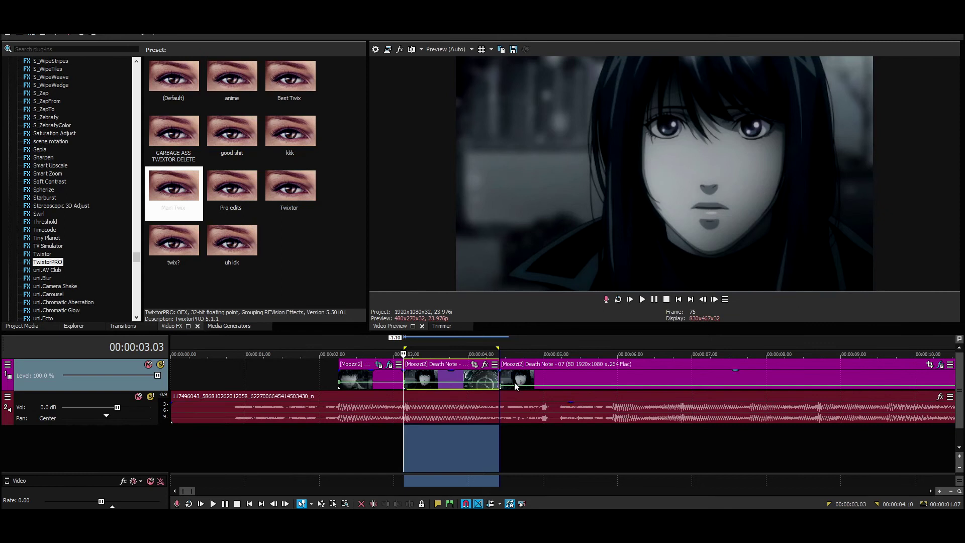
pyautogui.click(514, 380)
pyautogui.click(515, 378)
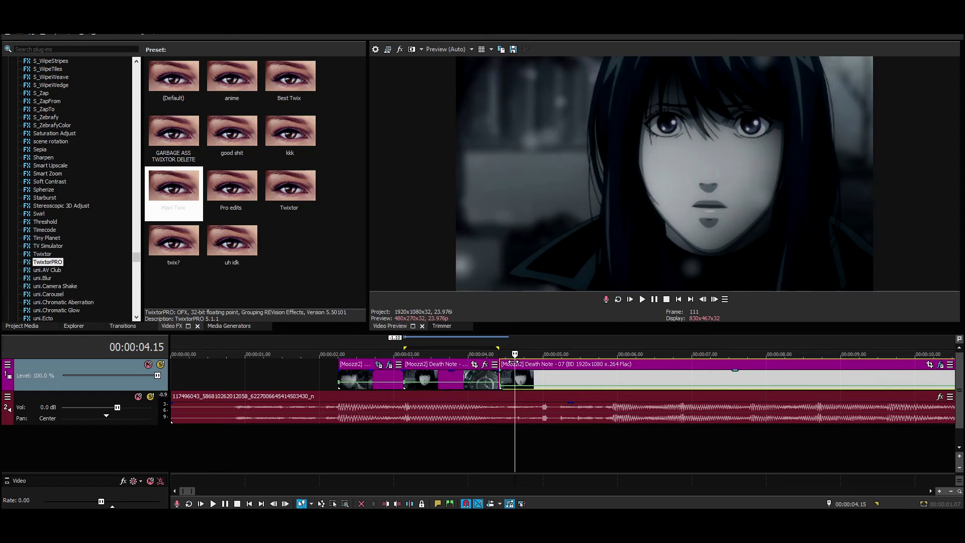
pyautogui.click(503, 374)
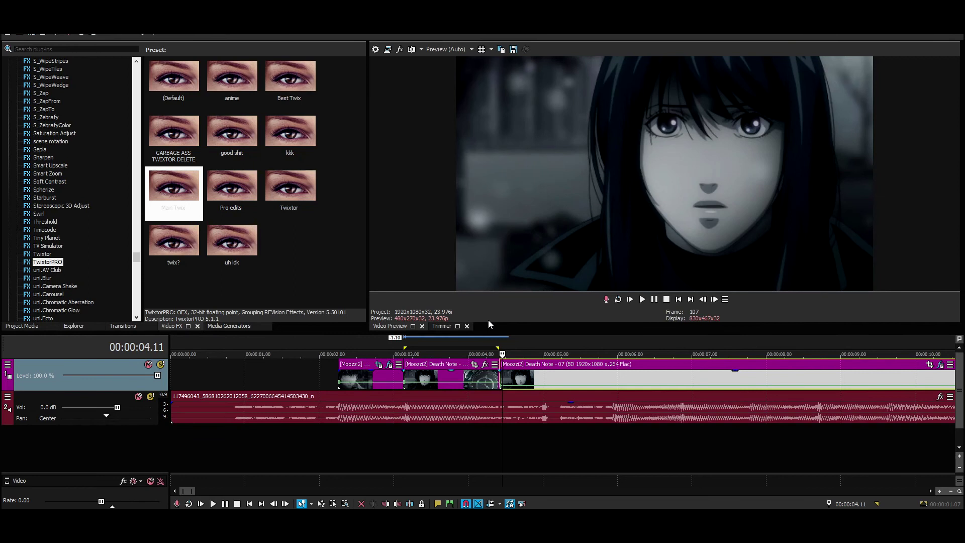
pyautogui.doubleClick(371, 378)
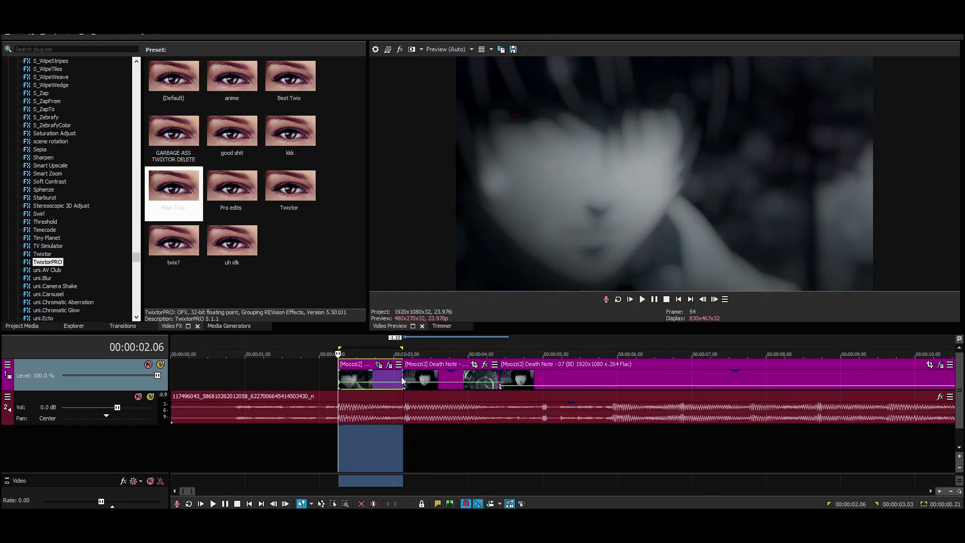
# - In the third clip's Properties, enable Disable resample and set Playback rate to 0.5
pyautogui.rightClick(385, 376)
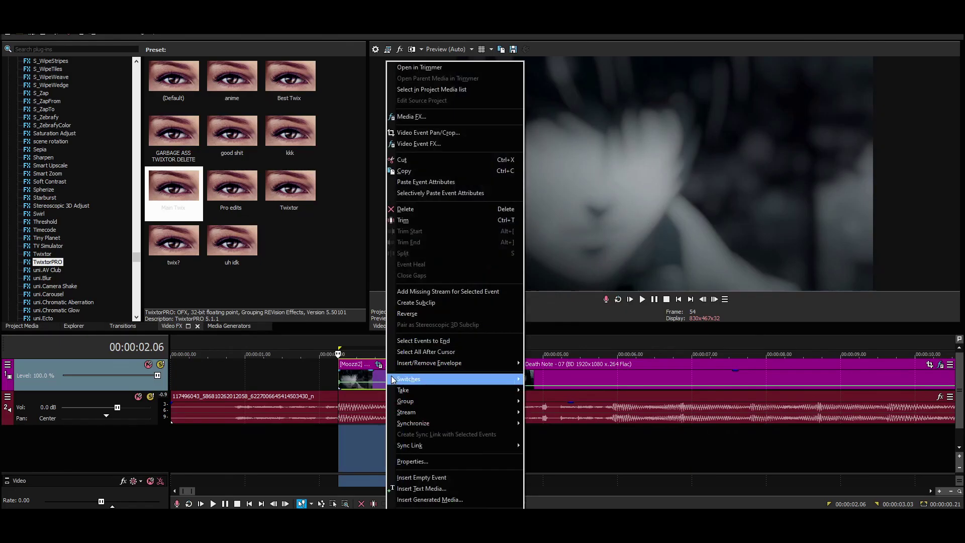
pyautogui.click(567, 372)
pyautogui.rightClick(548, 383)
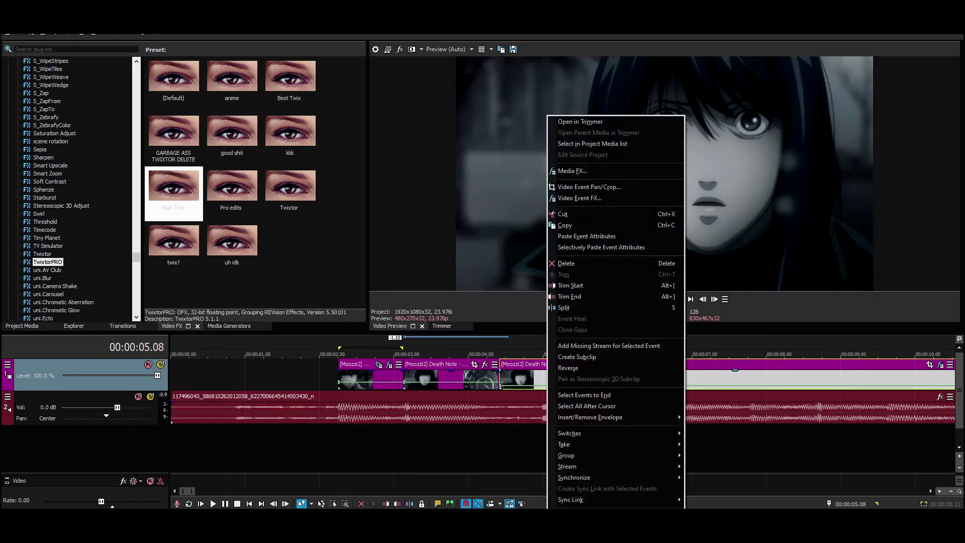
pyautogui.click(571, 509)
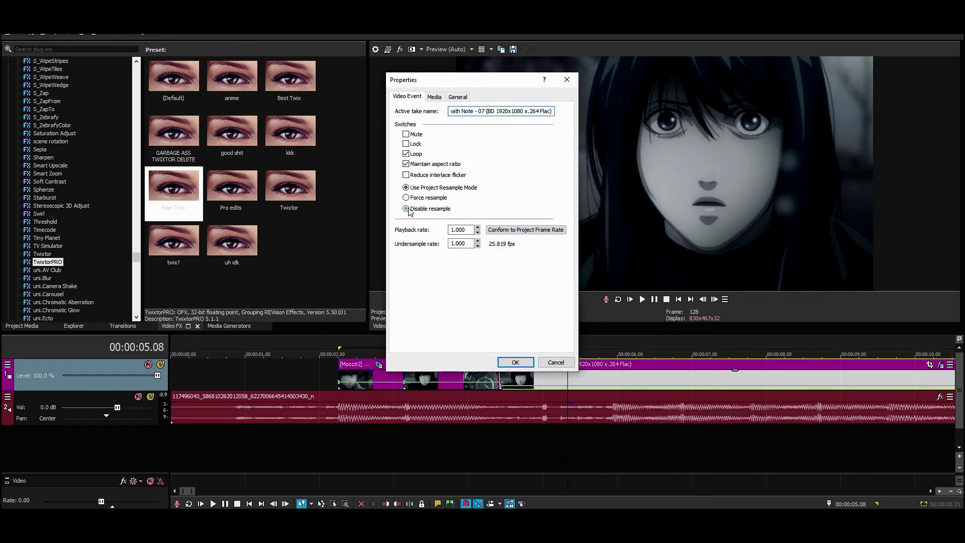
pyautogui.click(406, 208)
pyautogui.doubleClick(471, 229)
pyautogui.write('0.5')
pyautogui.press('Return')
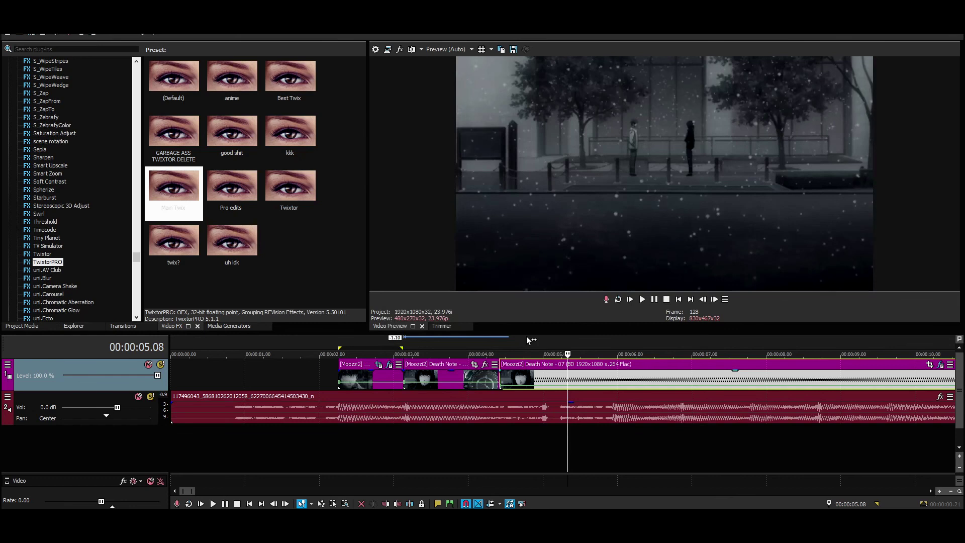